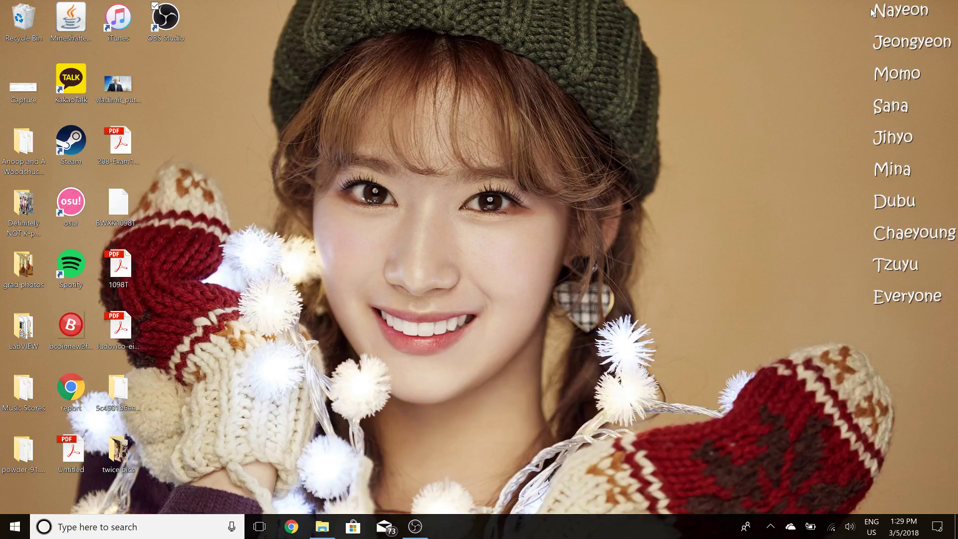
# - Switch the desktop wallpaper with the name launcher to Nayeon, Momo, Everyone and finally Sana
pyautogui.click(901, 11)
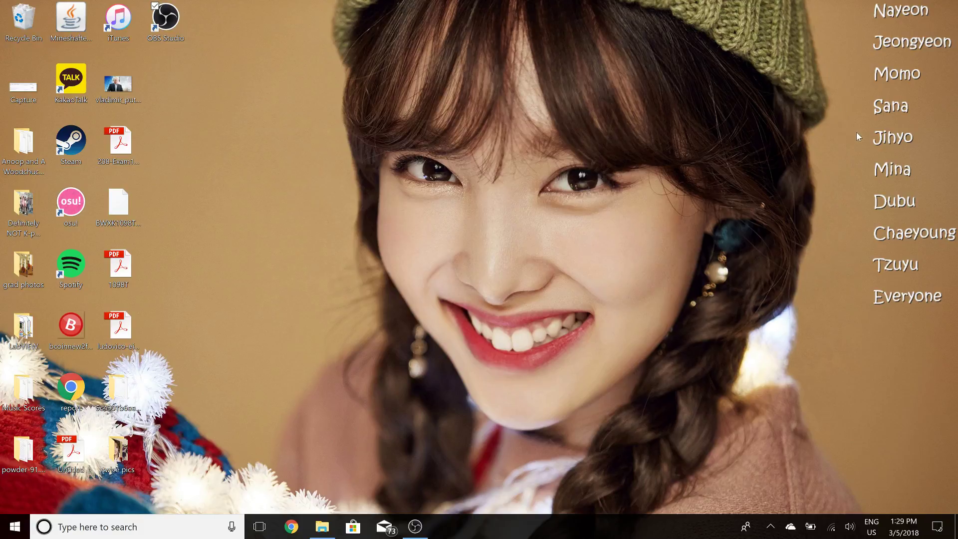
pyautogui.click(887, 80)
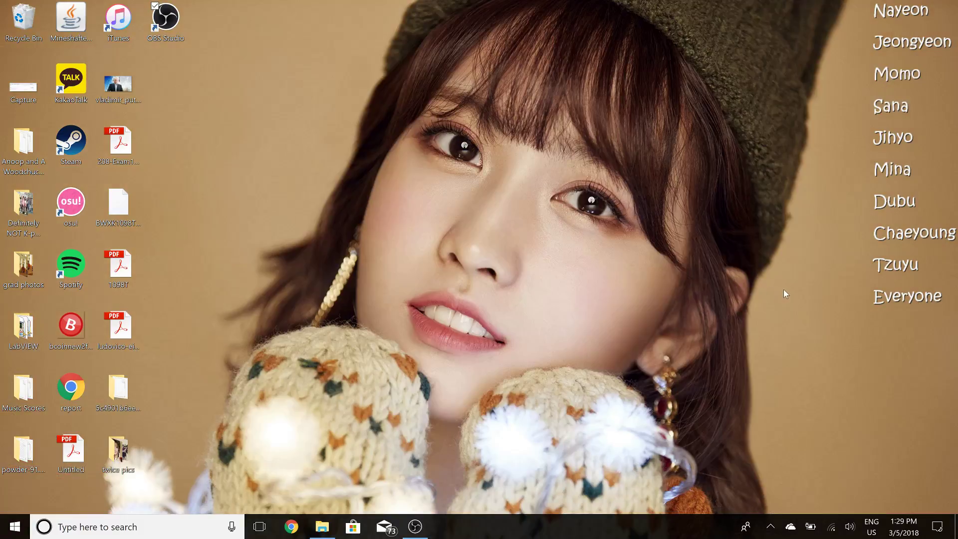
pyautogui.click(902, 300)
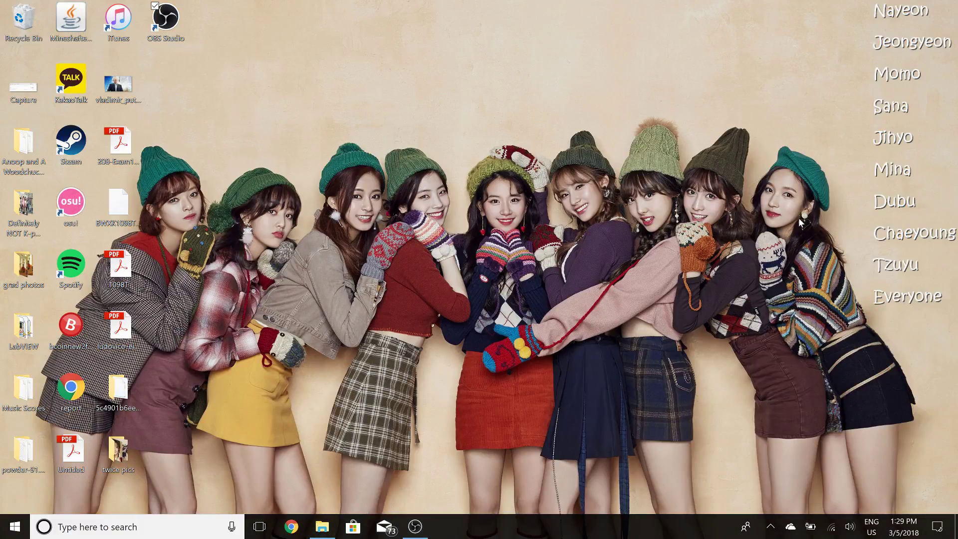
pyautogui.click(885, 109)
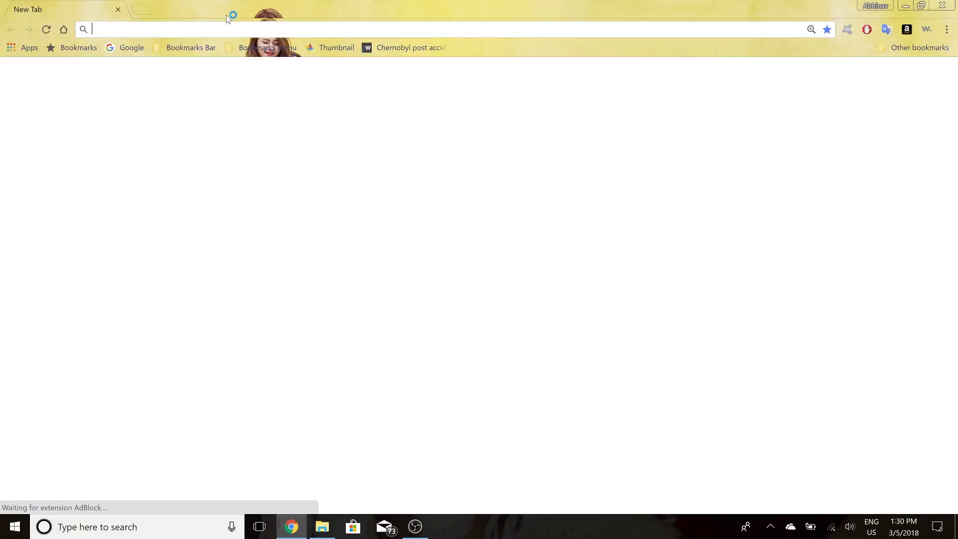
# - Open the Rainmeter website in Chrome to view its download options, and close the browser
pyautogui.write('ran')
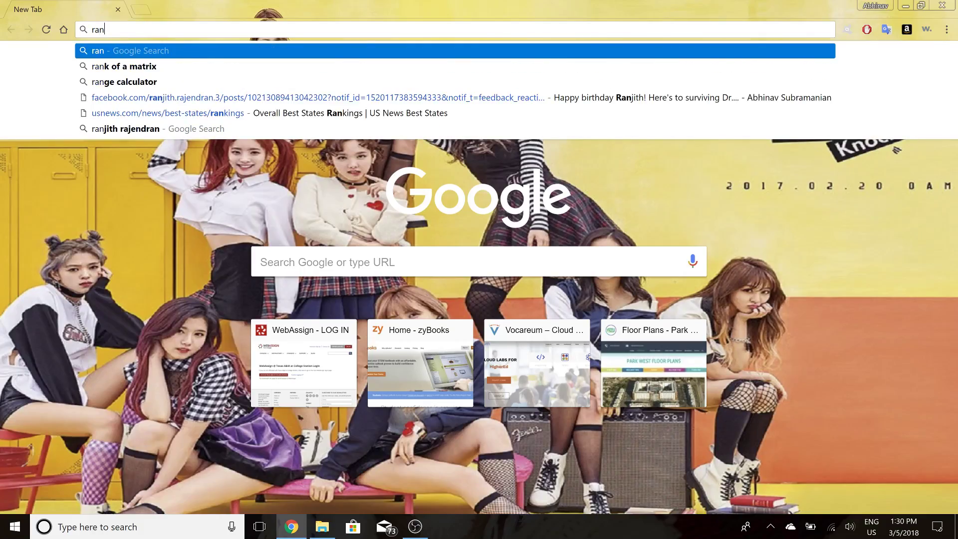
pyautogui.press('BackSpace')
pyautogui.write('inme')
pyautogui.press('Return')
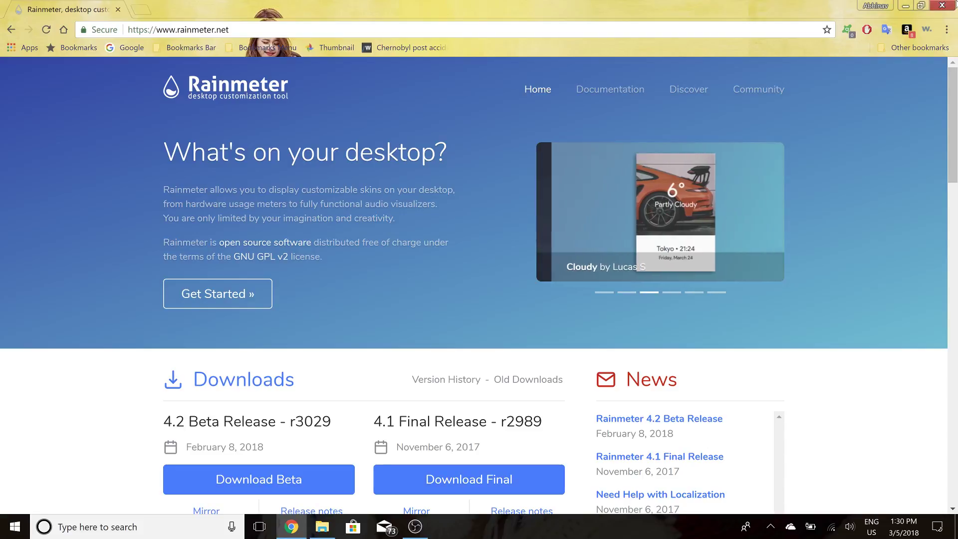
pyautogui.click(942, 5)
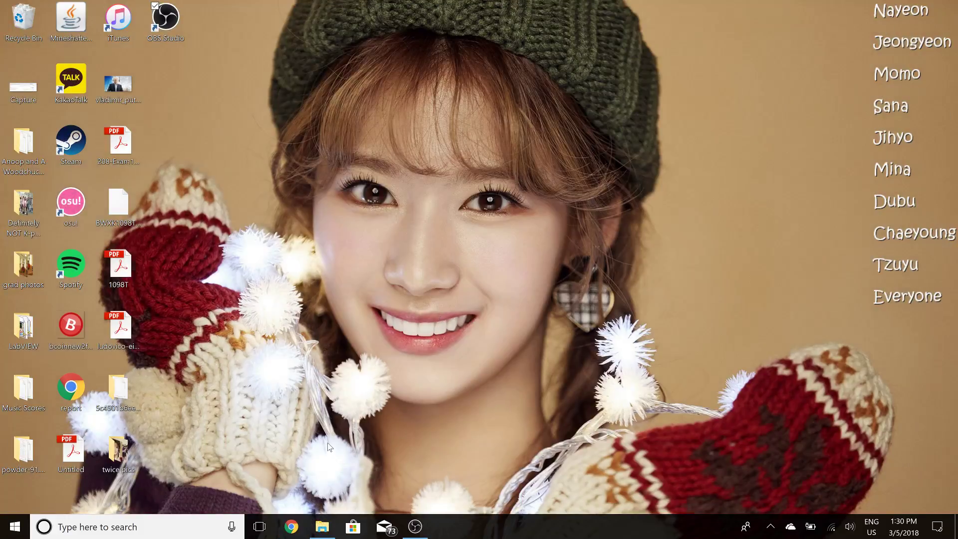
# - Browse in File Explorer to the Twice skin folder inside Documents > Rainmeter > Skins
pyautogui.click(322, 529)
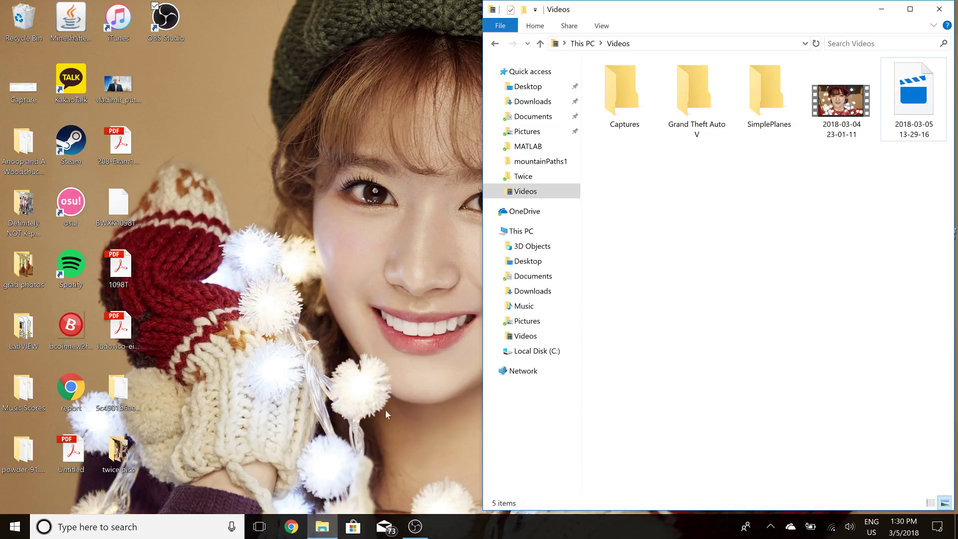
pyautogui.click(530, 277)
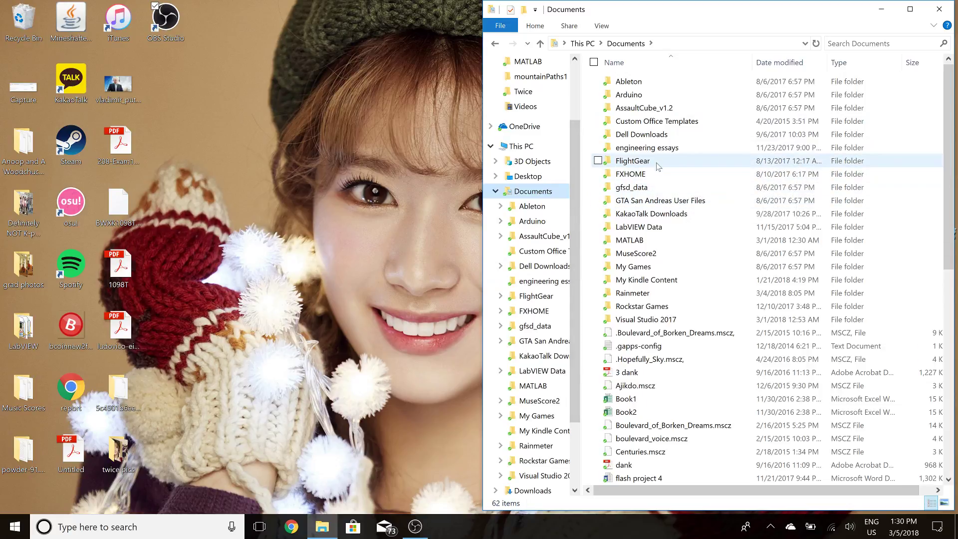
pyautogui.doubleClick(642, 292)
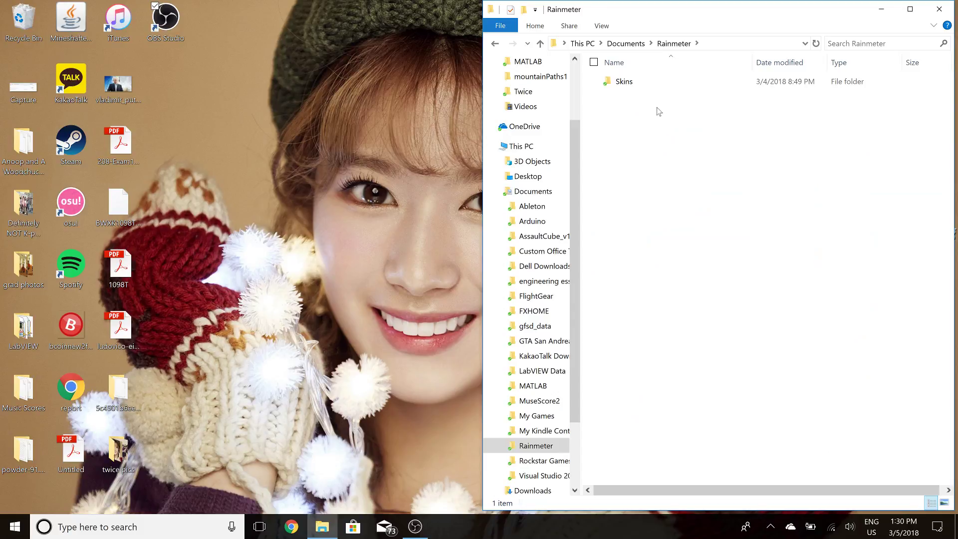
pyautogui.doubleClick(623, 82)
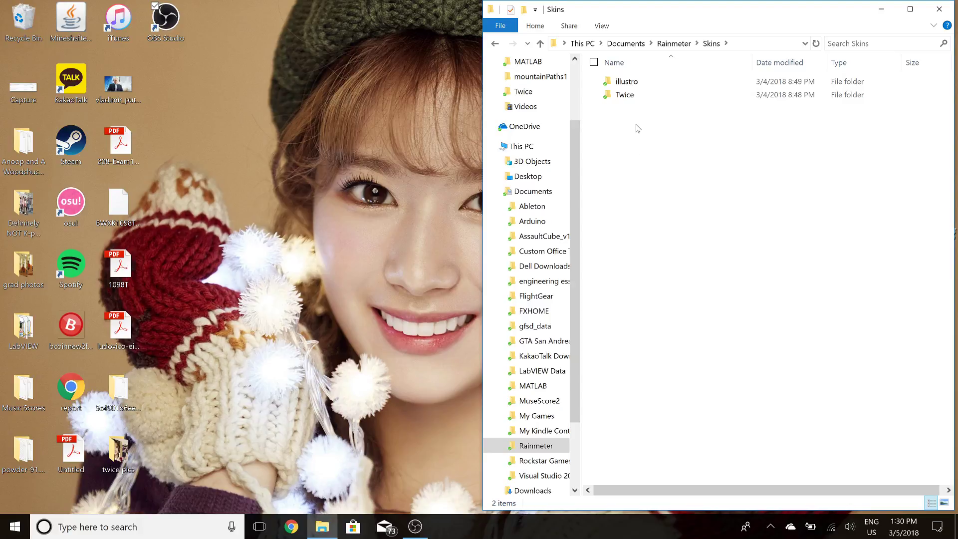
pyautogui.moveTo(635, 98)
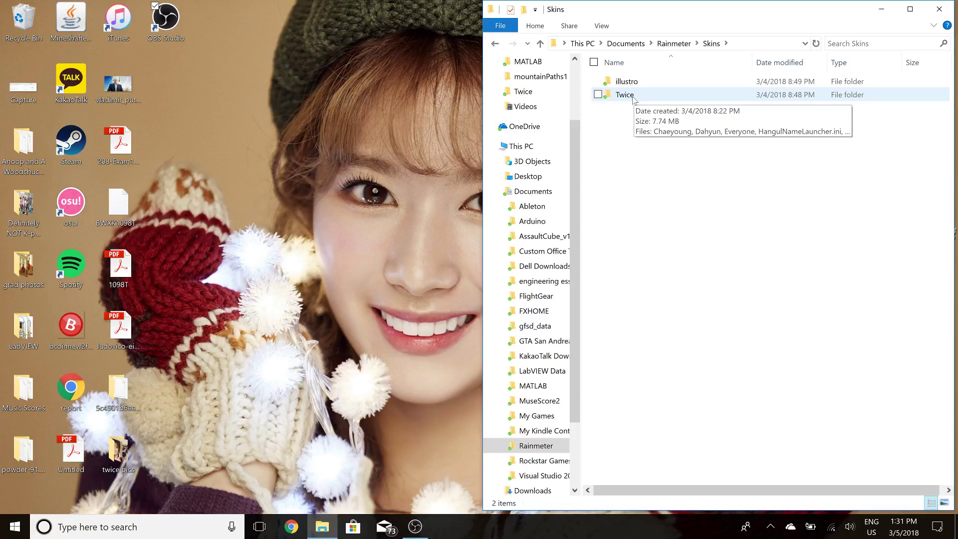
pyautogui.doubleClick(632, 97)
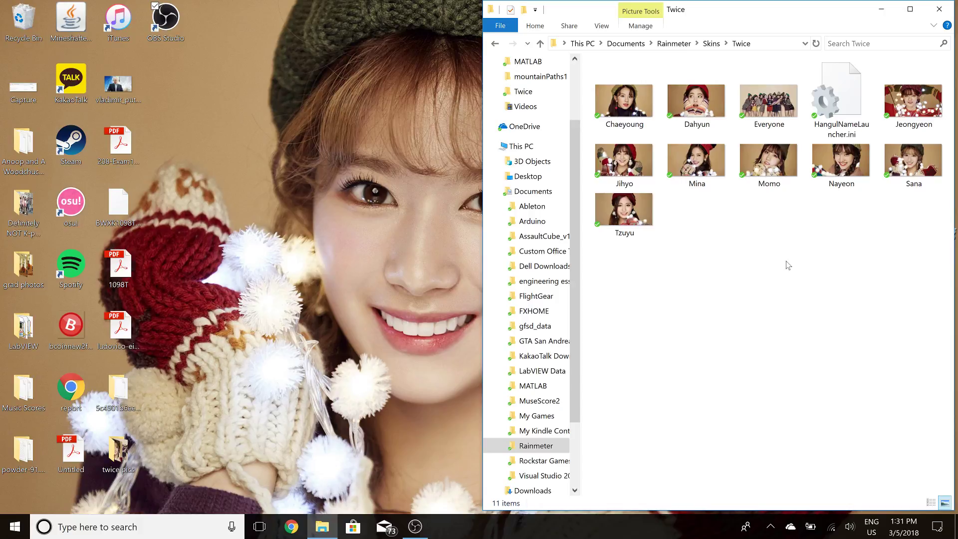
# - Open HangulNameLauncher.ini and examine the font note at the start of the file and the variables section
pyautogui.moveTo(834, 177)
pyautogui.moveTo(845, 94)
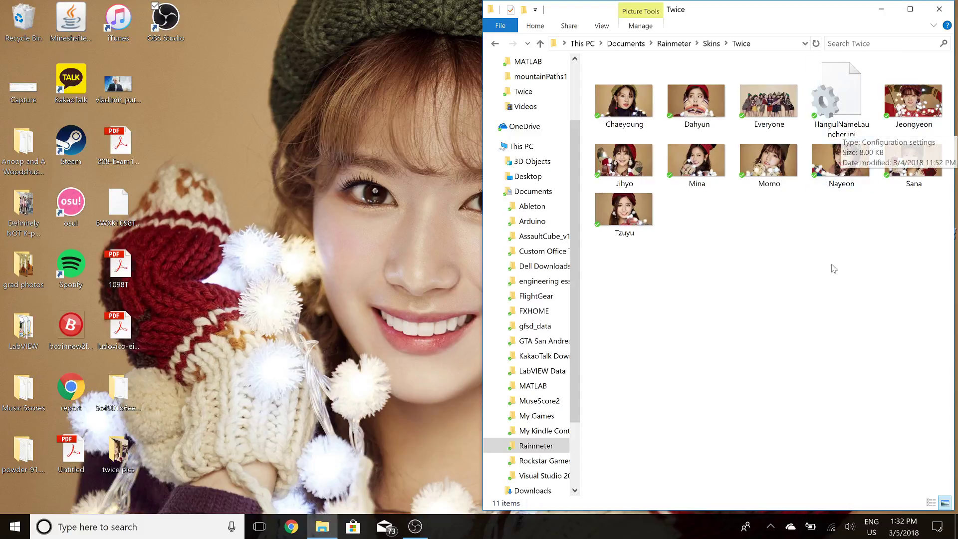
pyautogui.moveTo(859, 75)
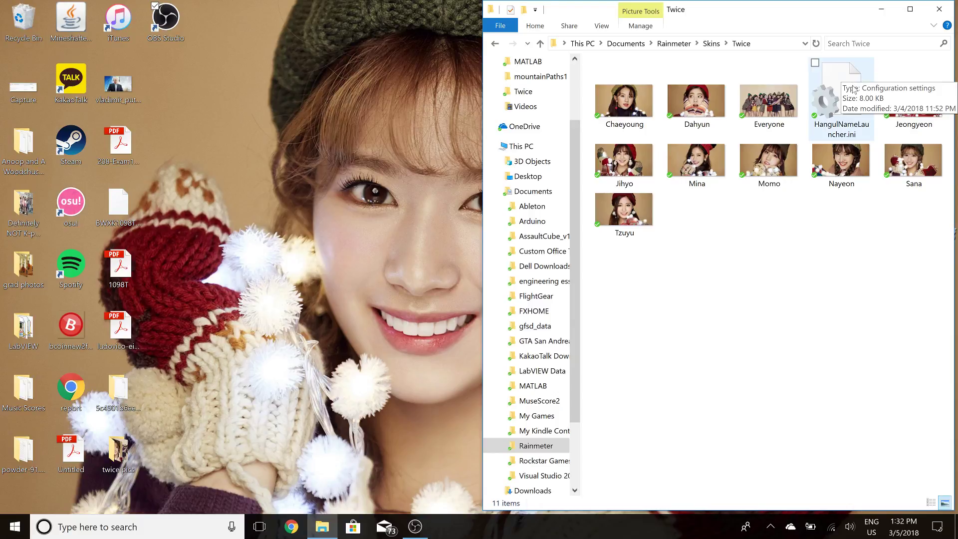
pyautogui.doubleClick(853, 89)
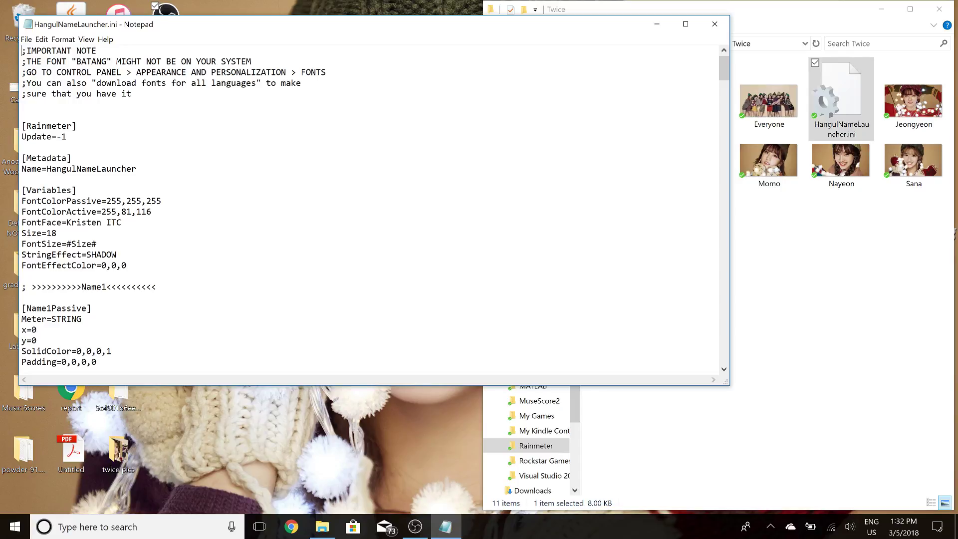
pyautogui.hotkey('shift', 'Up')
pyautogui.hotkey('shift', 'Up')
pyautogui.hotkey('shift', 'Up')
pyautogui.hotkey('shift', 'Up')
pyautogui.hotkey('shift', 'Home')
pyautogui.click(77, 190)
# - Examine the Name1Passive and Name1Active sections of the skin file, and mute the computer's sound
pyautogui.scroll(-5, 369, 207)
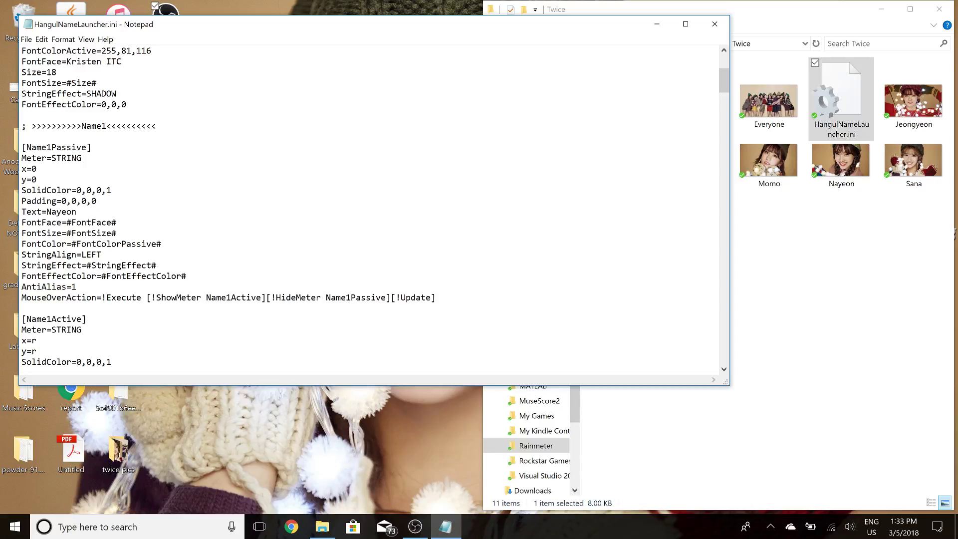
pyautogui.scroll(-8, 369, 206)
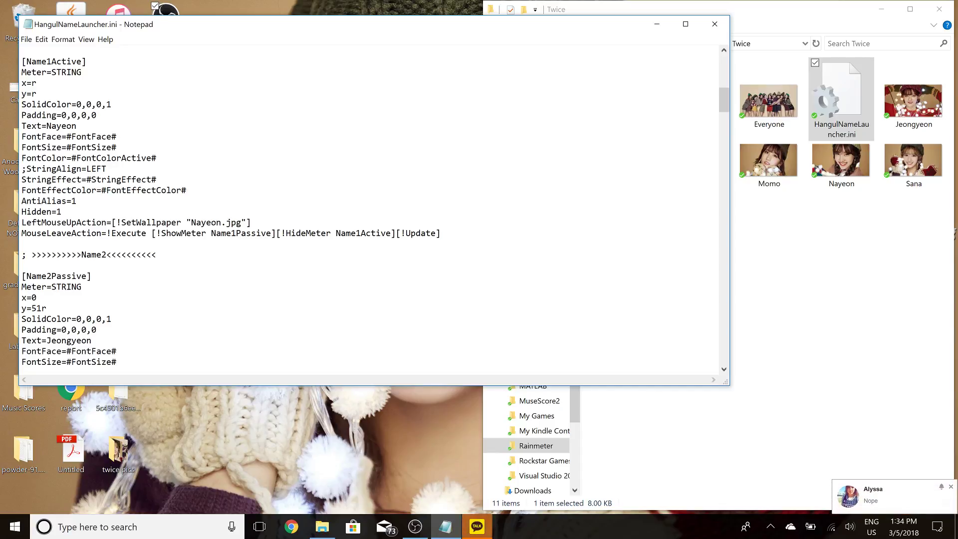
pyautogui.press('XF86AudioMute')
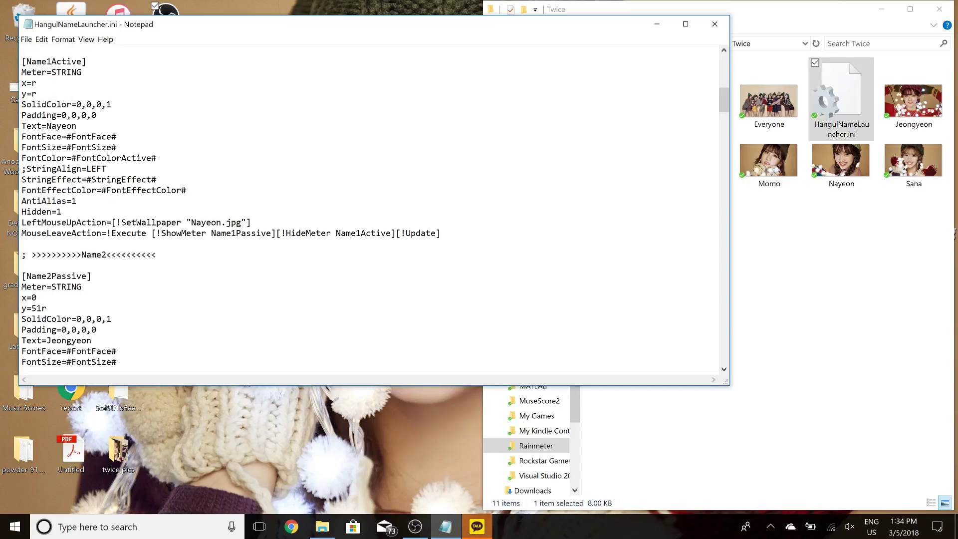
# - Read through the Name2 to Name10 sections with their text and wallpaper actions, and close the skin file and its folder
pyautogui.scroll(-10, 369, 209)
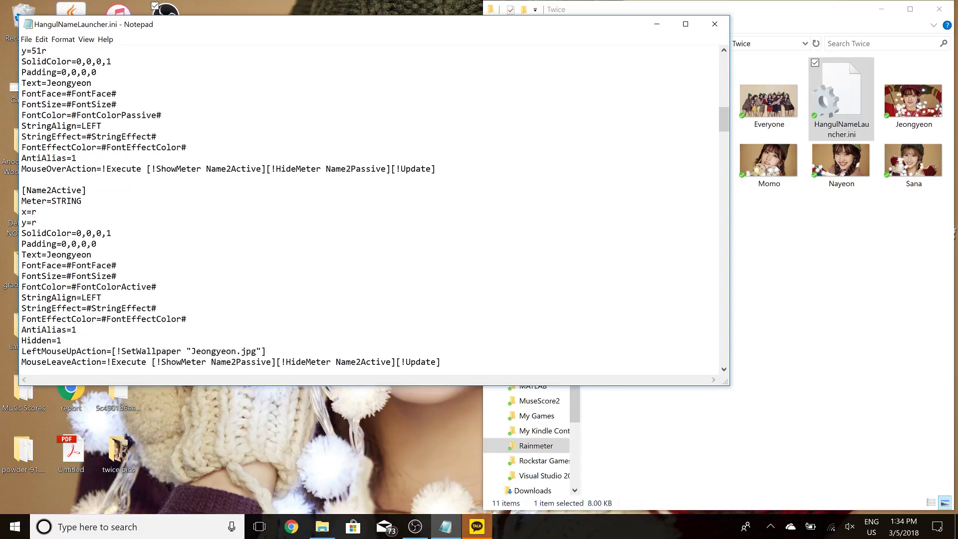
pyautogui.scroll(-6, 369, 210)
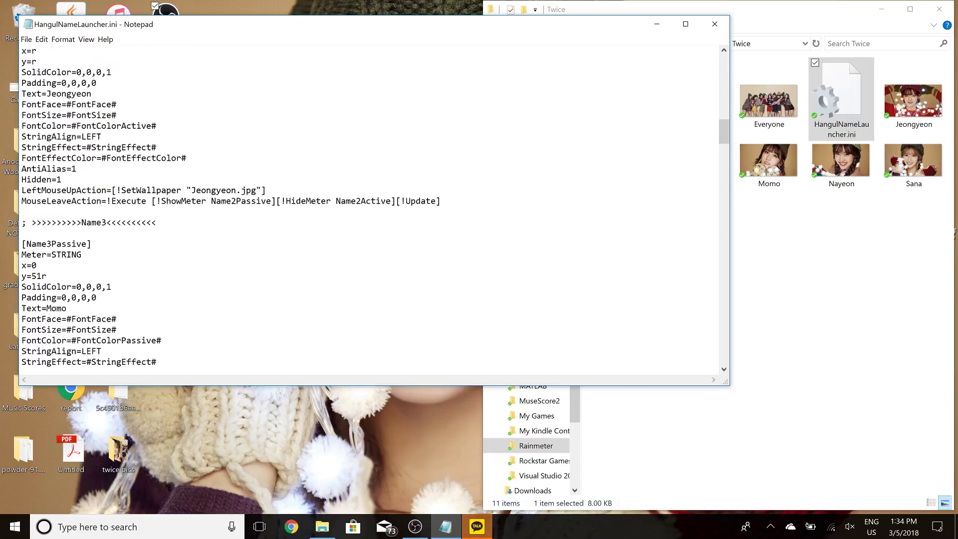
pyautogui.scroll(-5, 369, 209)
pyautogui.scroll(-13, 369, 209)
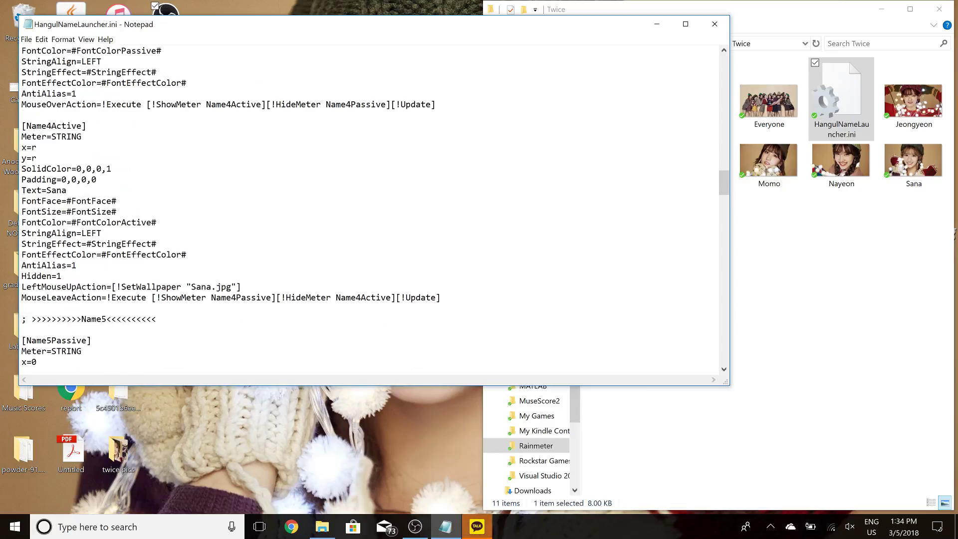
pyautogui.scroll(-19, 370, 210)
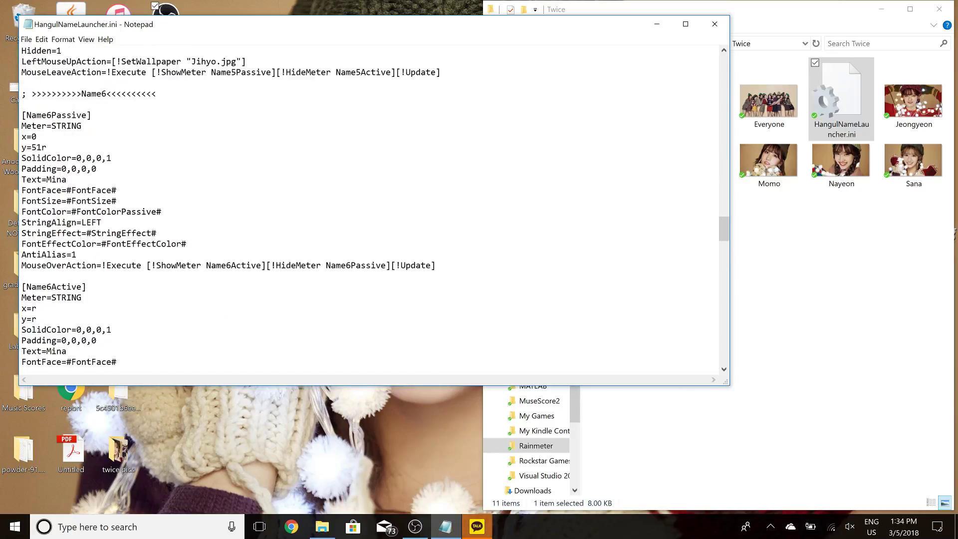
pyautogui.scroll(-20, 369, 209)
pyautogui.scroll(-20, 369, 210)
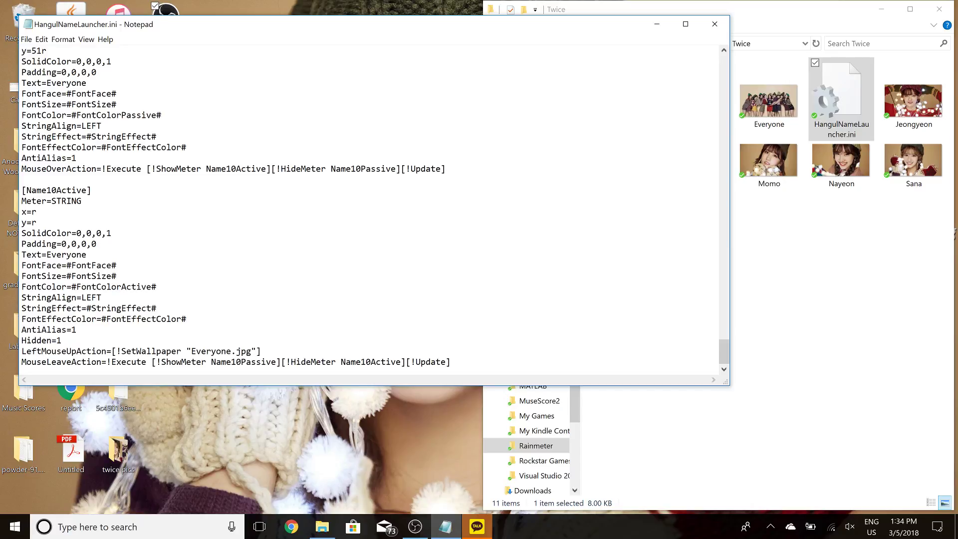
pyautogui.scroll(3, 369, 206)
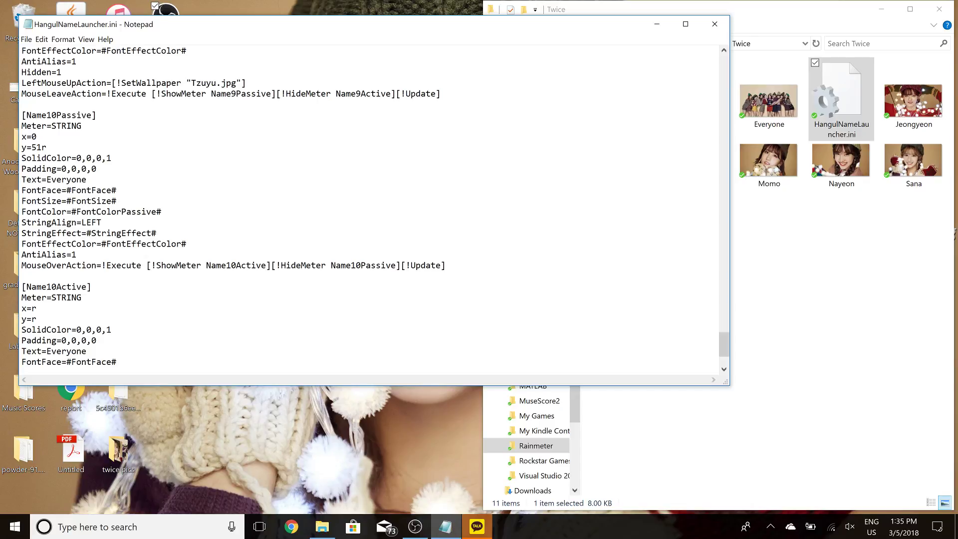
pyautogui.scroll(-3, 369, 206)
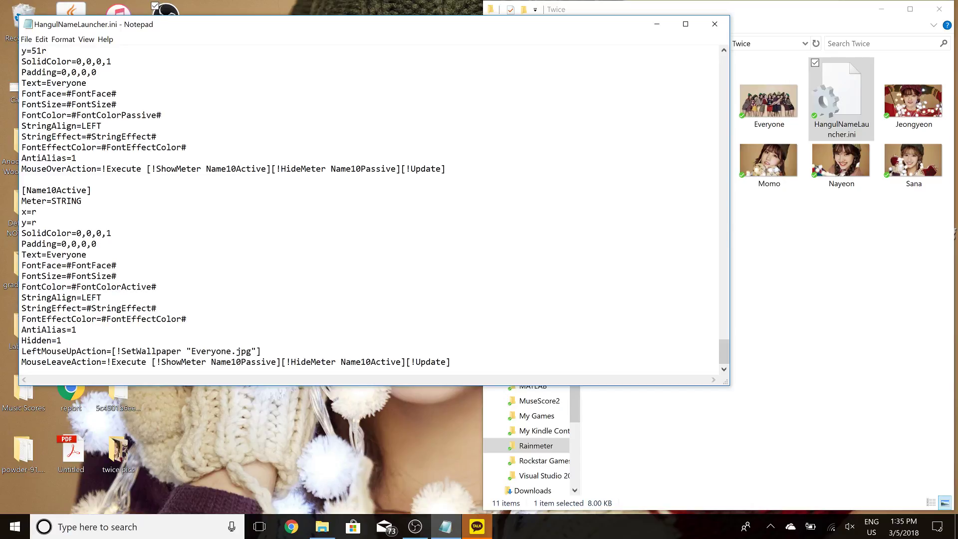
pyautogui.click(723, 27)
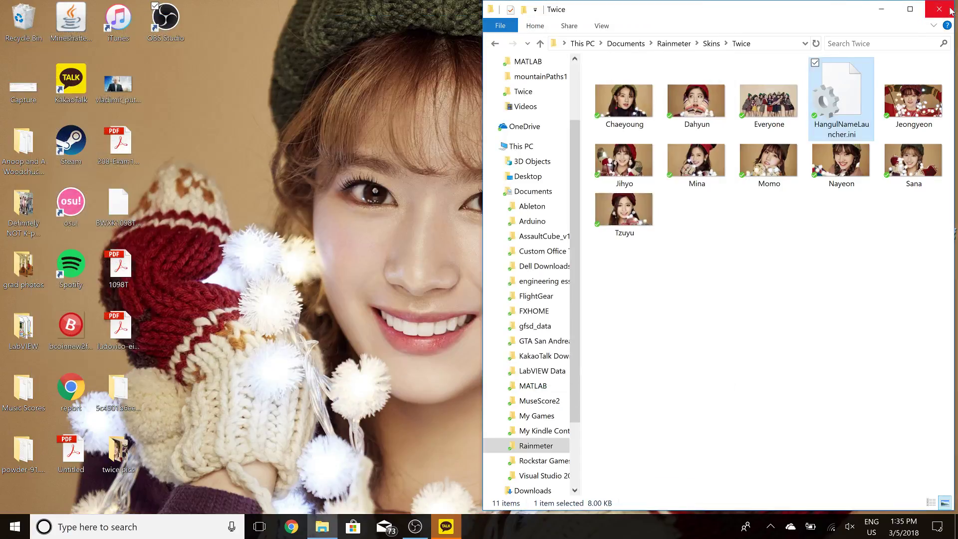
pyautogui.click(947, 10)
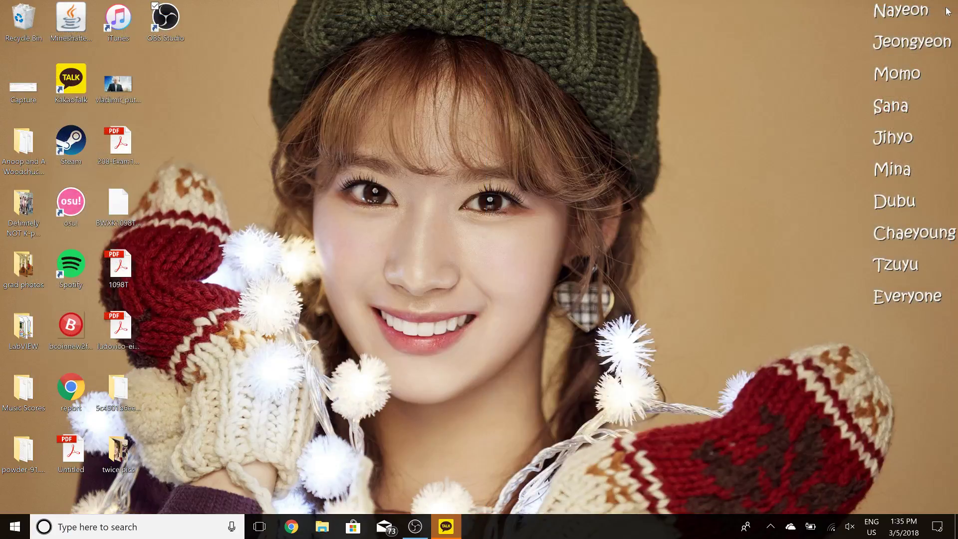
# - Open Rainmeter's manager window and refresh all skins
pyautogui.click(771, 526)
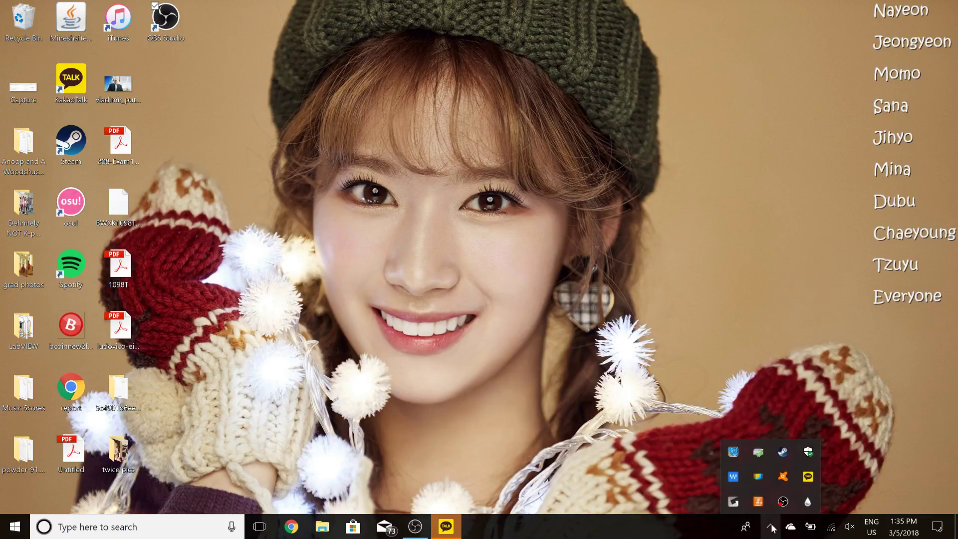
pyautogui.rightClick(807, 503)
pyautogui.click(815, 343)
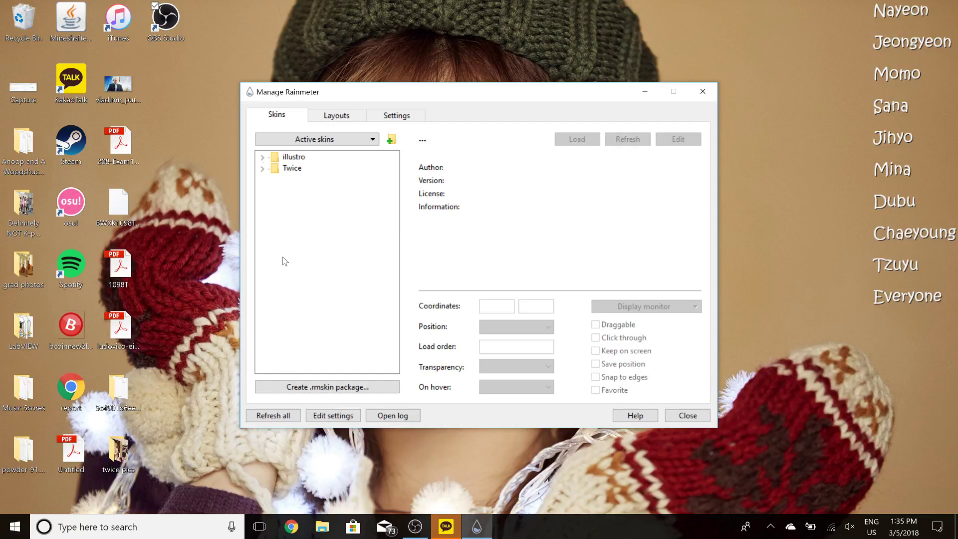
pyautogui.click(274, 412)
# - Refresh the HangulNameLauncher.ini.ini skin in the Twice folder and close the Rainmeter manager
pyautogui.click(262, 170)
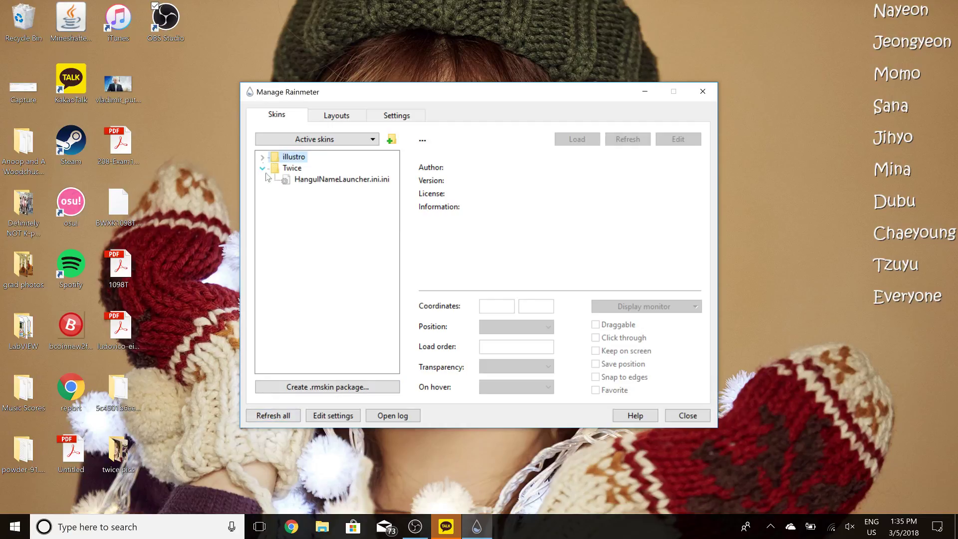
pyautogui.click(315, 180)
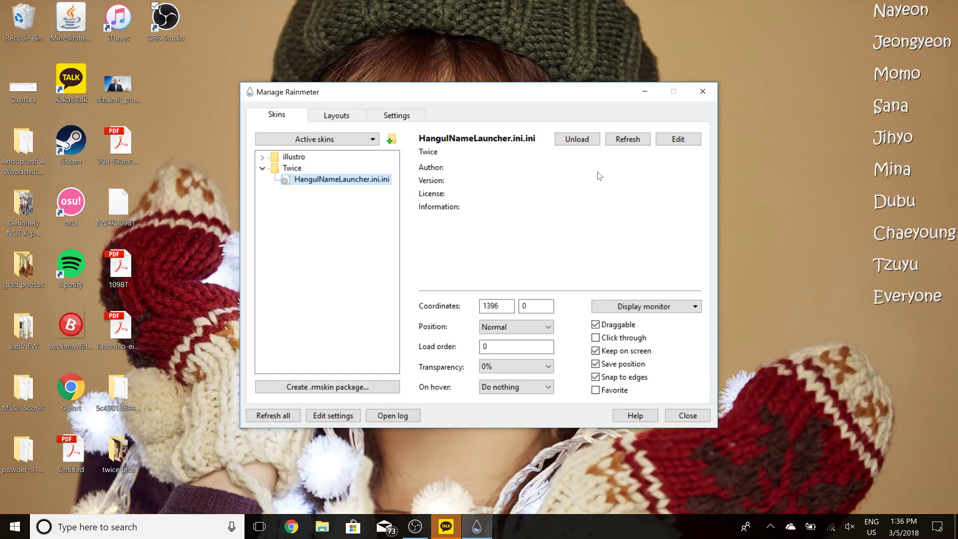
pyautogui.click(635, 143)
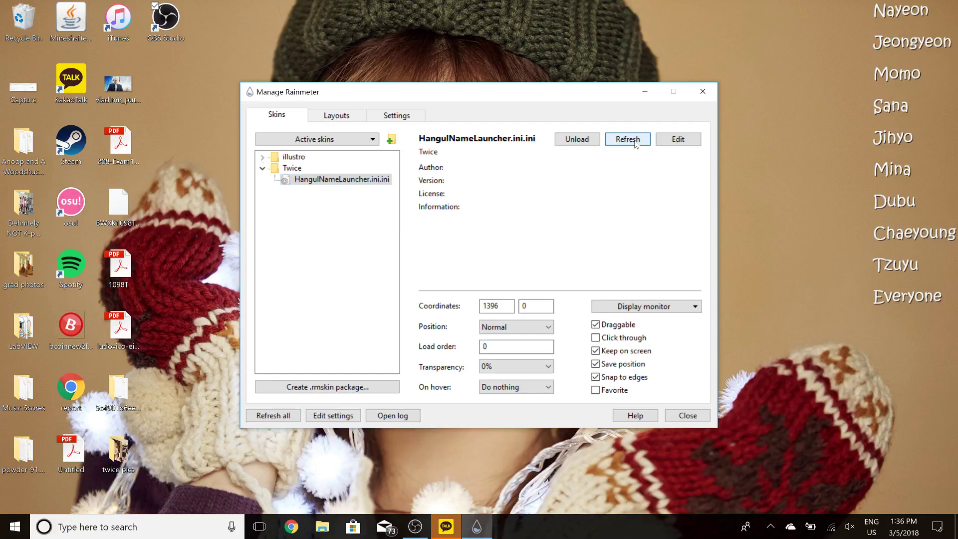
pyautogui.click(703, 92)
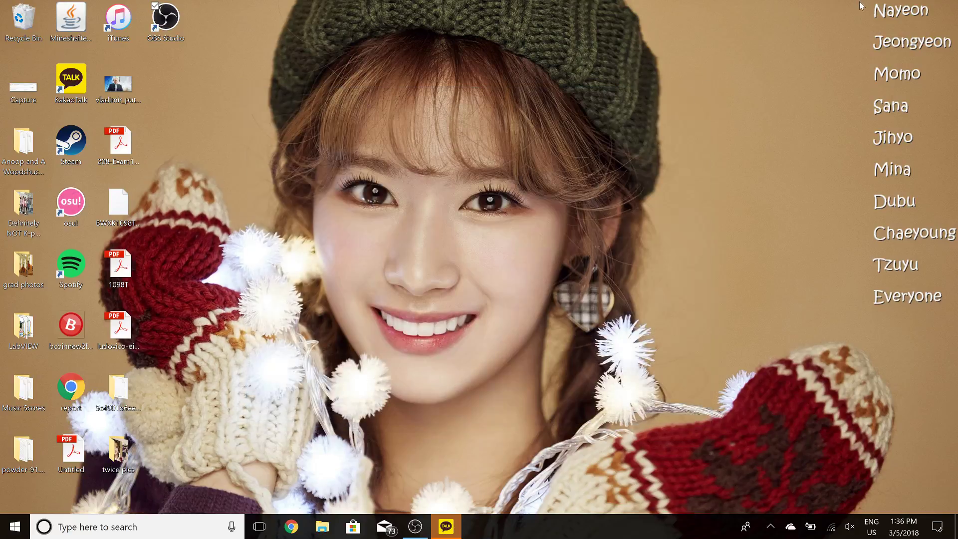